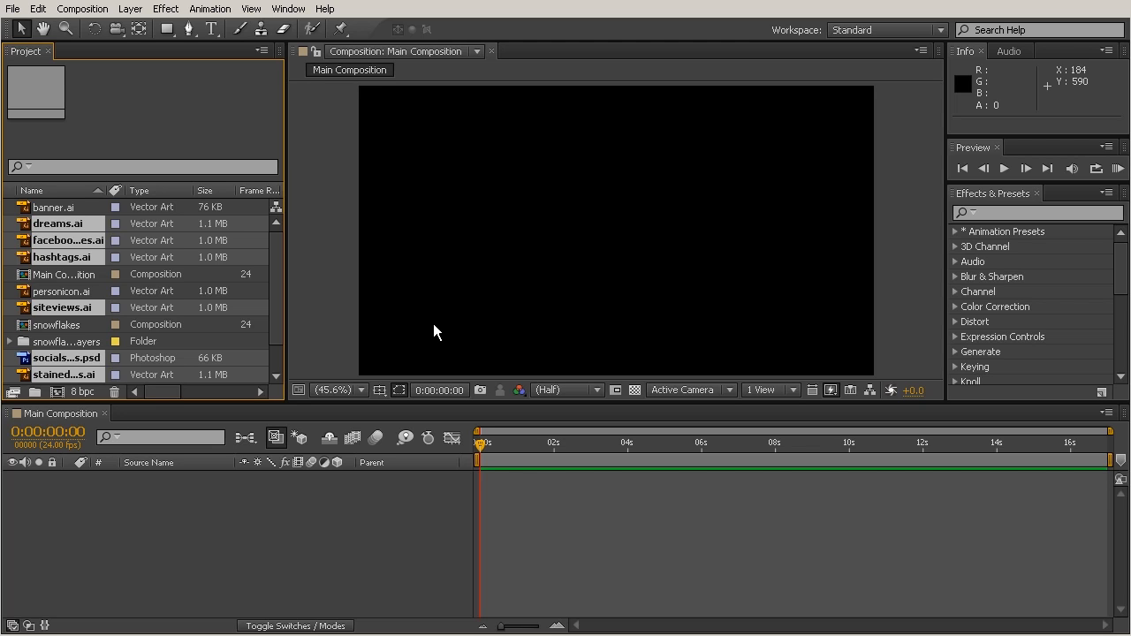
- Create a dark gray solid at the composition's size of 1280 x 720 px in Main Composition
left_click(317, 273)
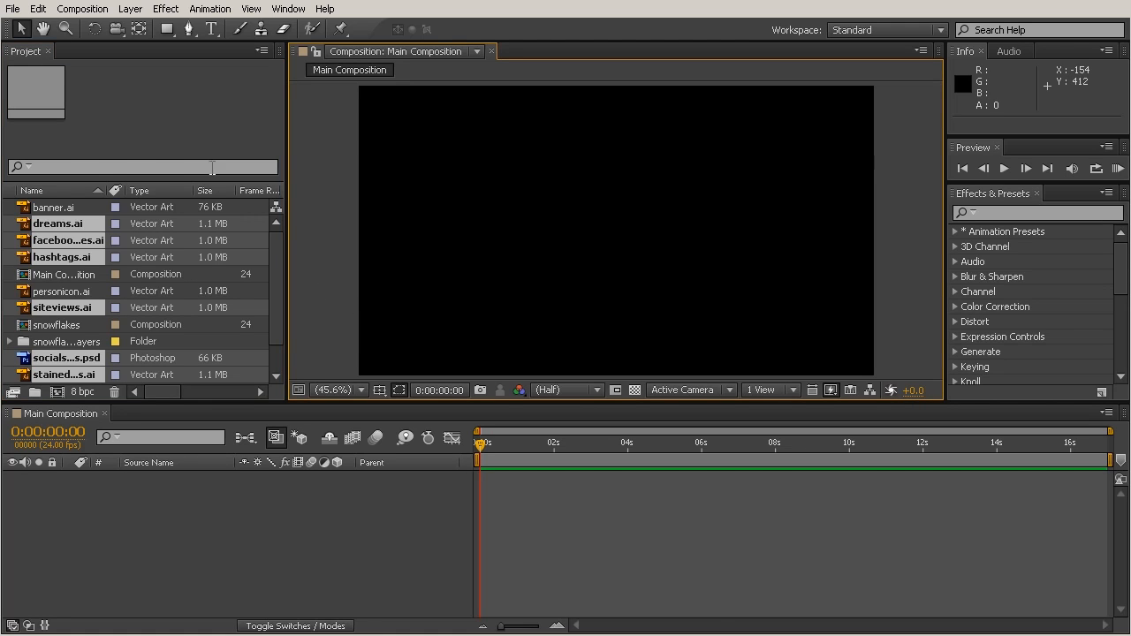
left_click(131, 11)
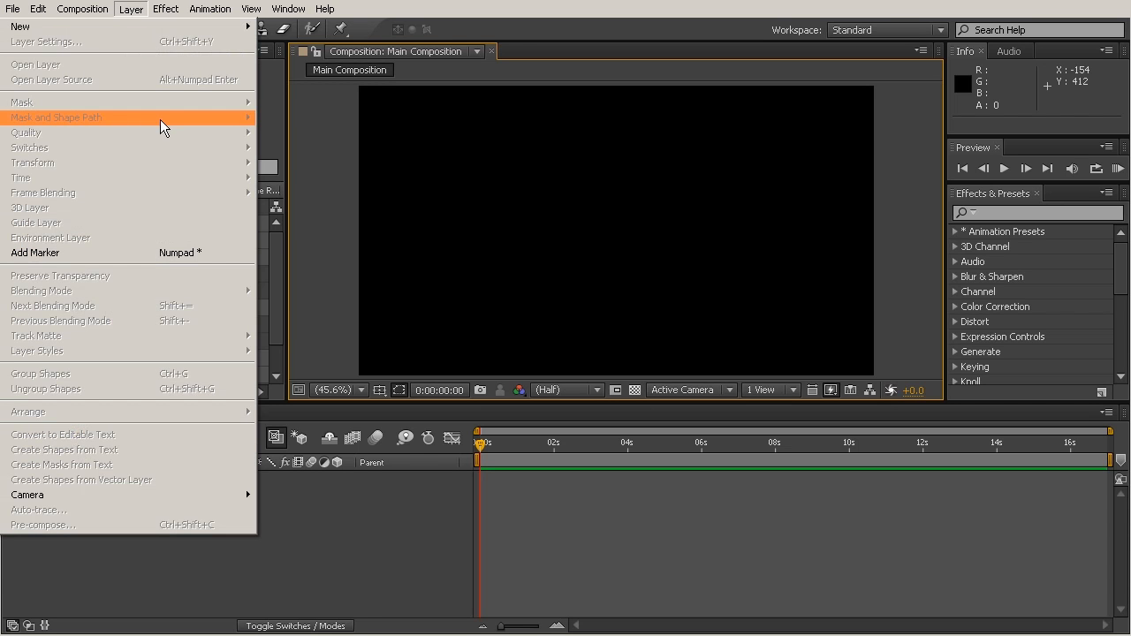
mouse_move(89, 10)
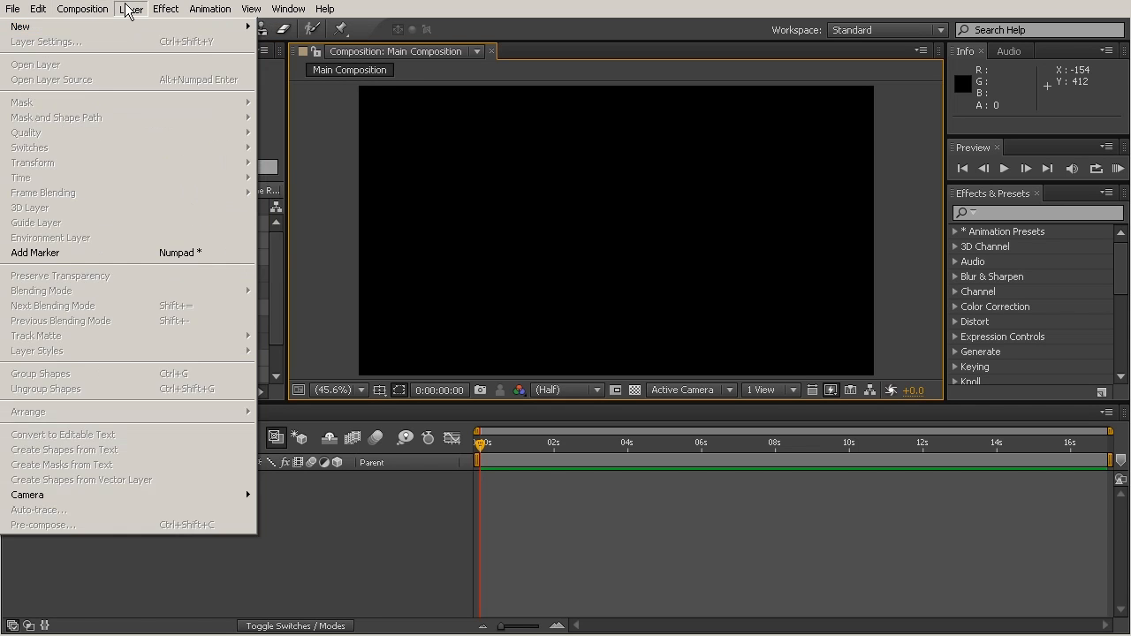
mouse_move(133, 9)
mouse_move(146, 27)
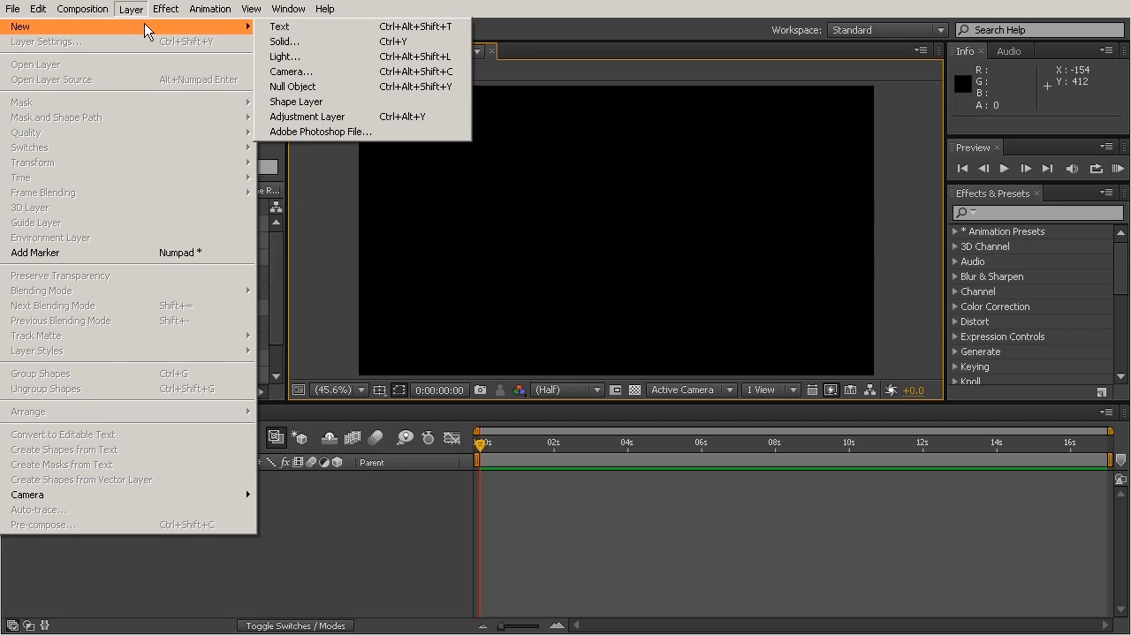
left_click(282, 41)
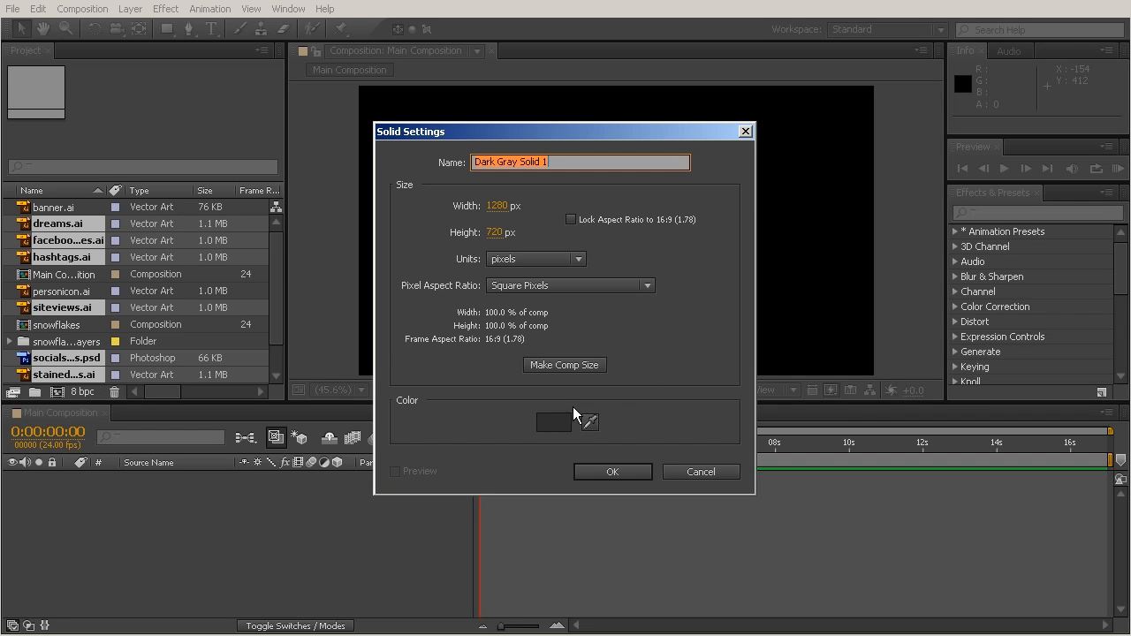
left_click(628, 474)
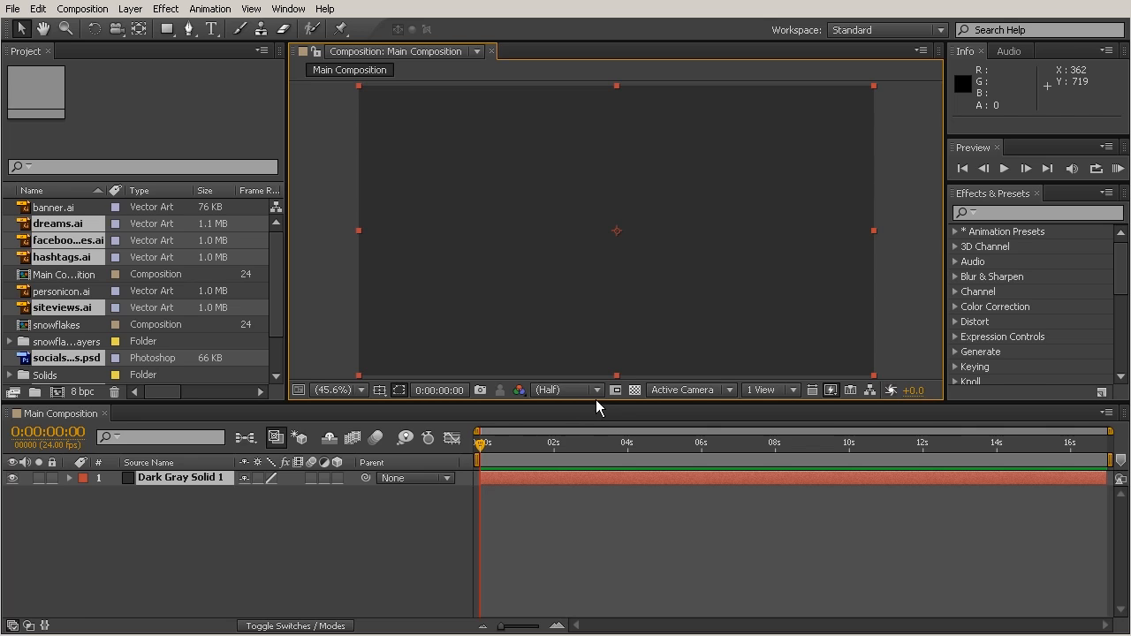
- Place swatches.psd centred in Main Composition as a layer above the dark gray solid
left_click_drag(596, 403, 605, 431)
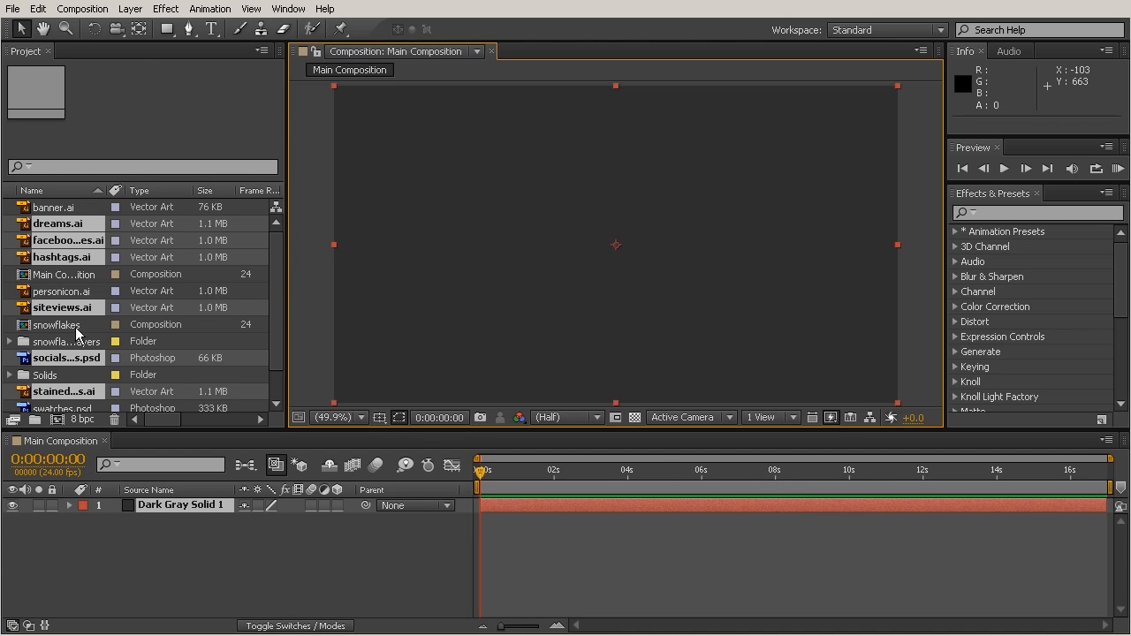
left_click(64, 293)
left_click(71, 410)
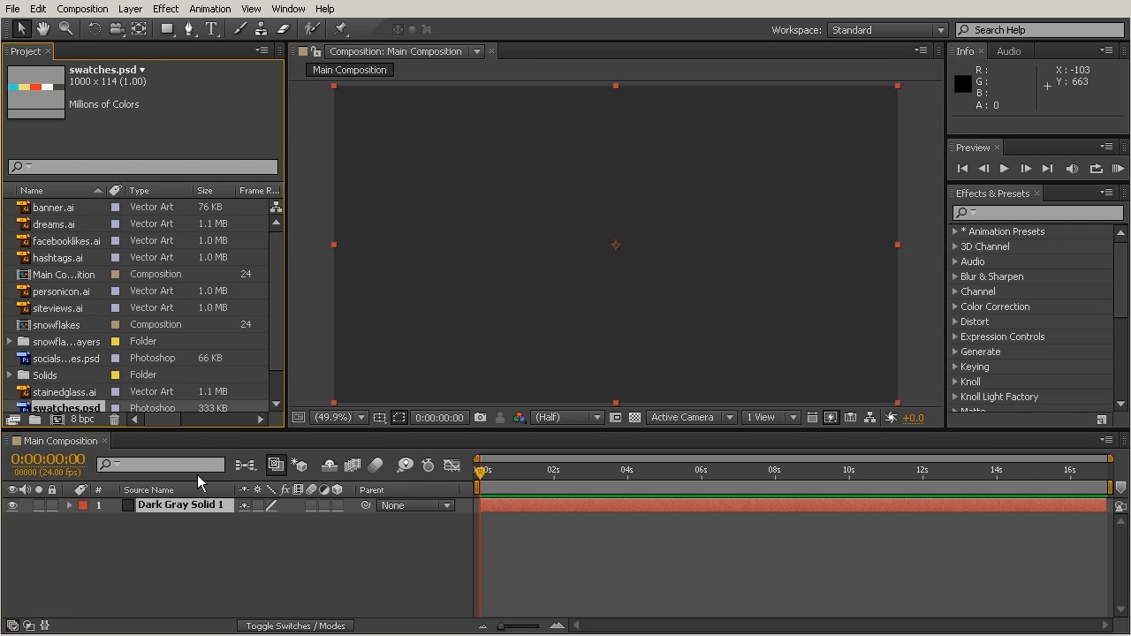
left_click_drag(275, 270, 278, 302)
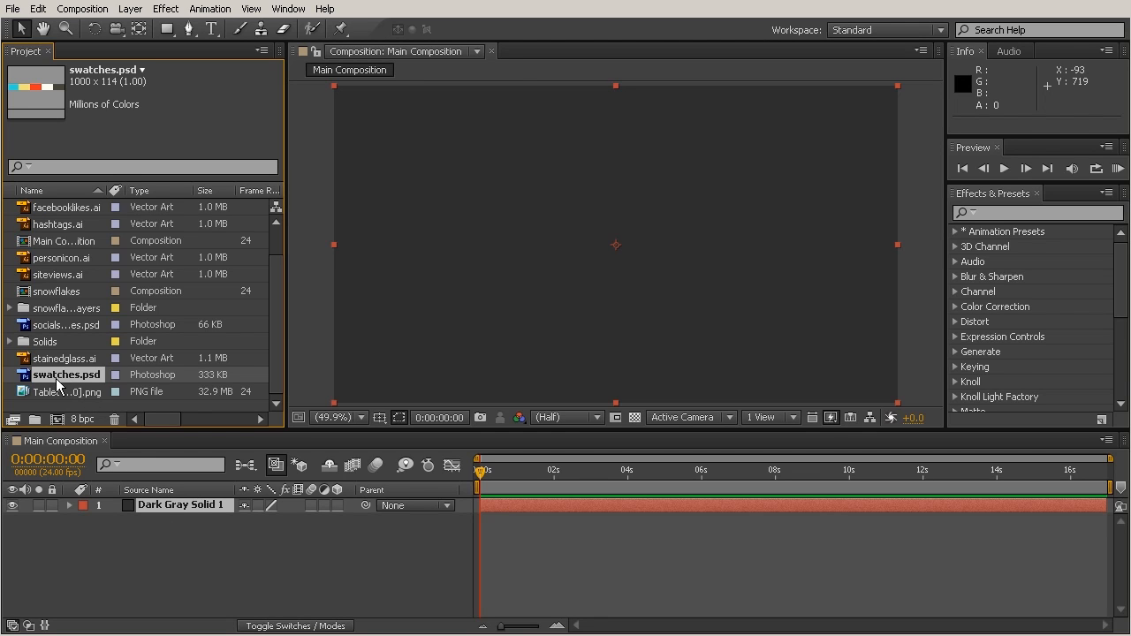
left_click_drag(56, 378, 711, 341)
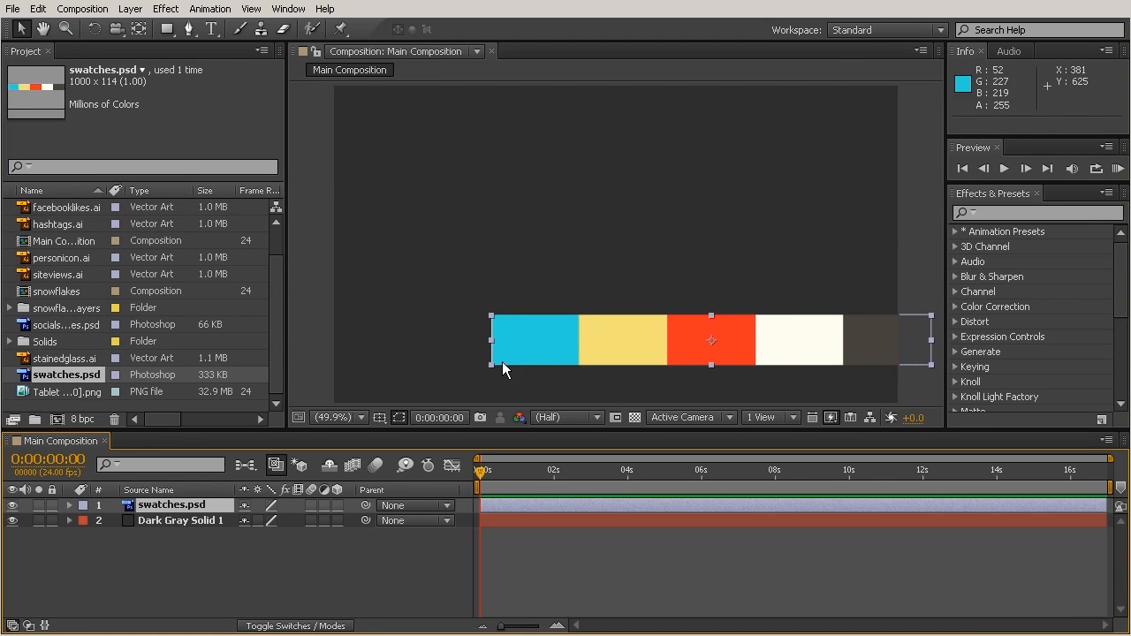
key("ctrl+z")
left_click_drag(69, 373, 116, 500)
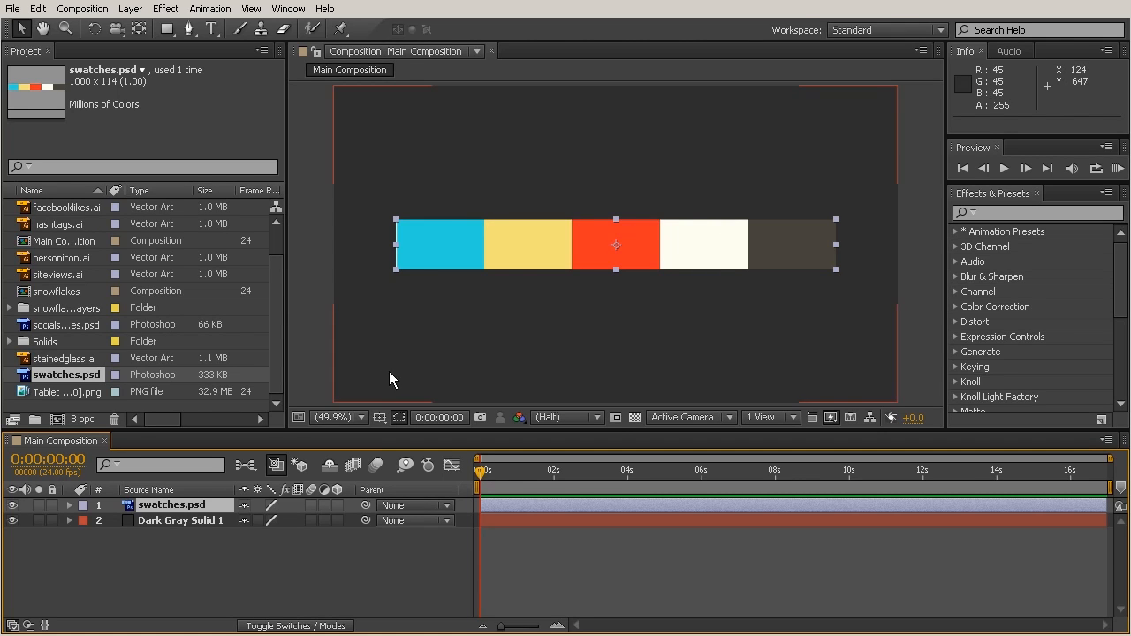
- Change the solid's color to the off-white sampled from the fourth swatch in swatches.psd
left_click(191, 524)
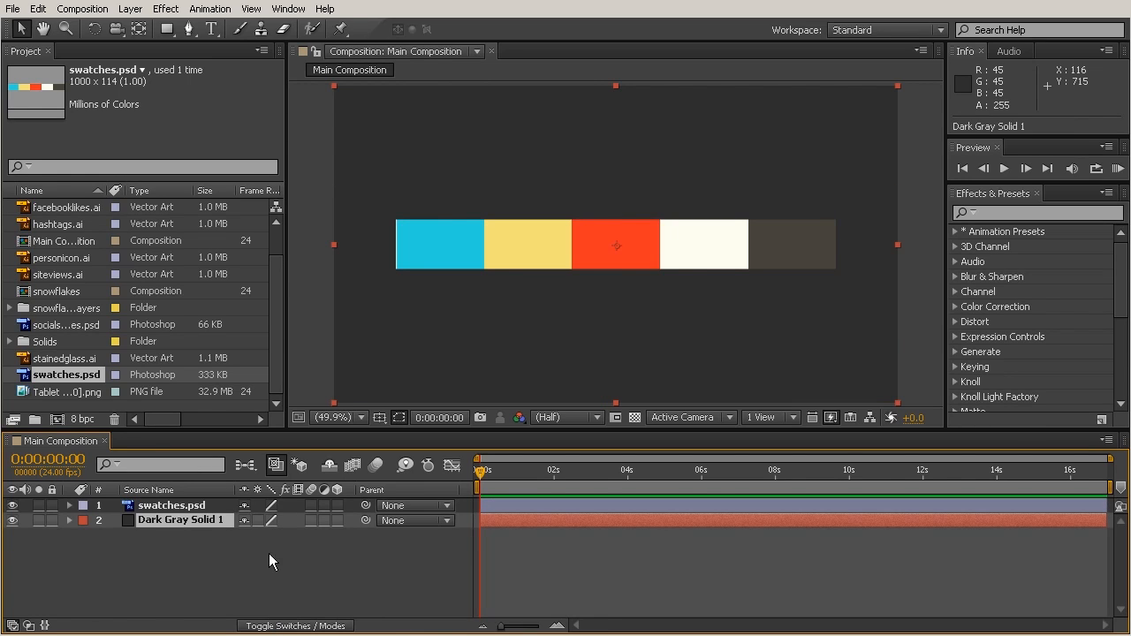
left_click(130, 9)
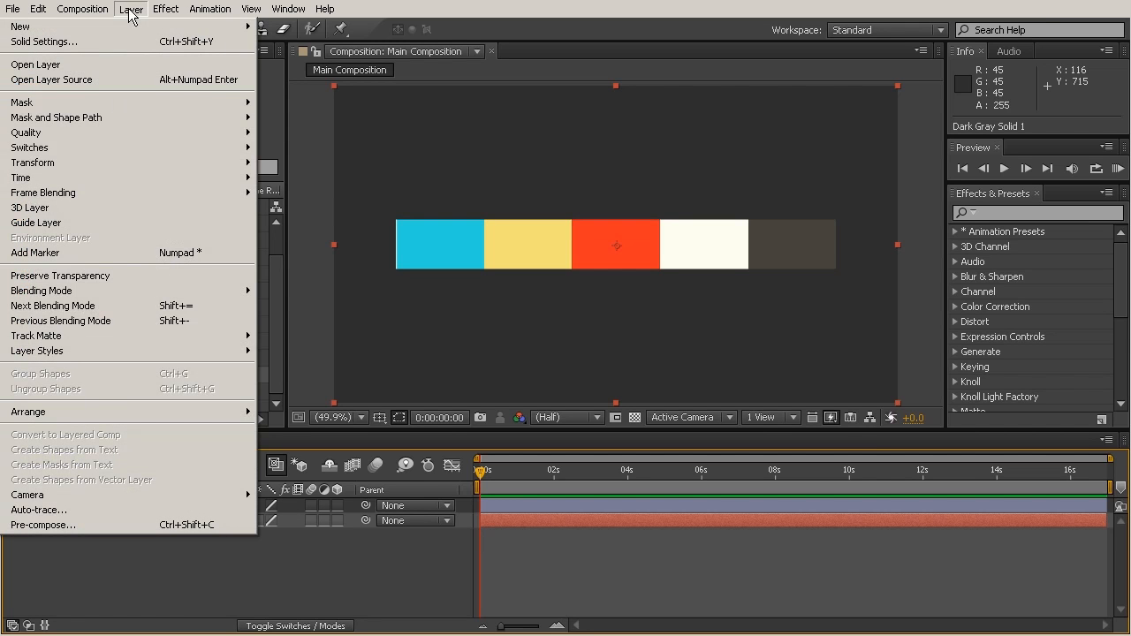
left_click(117, 38)
left_click_drag(704, 116, 370, 145)
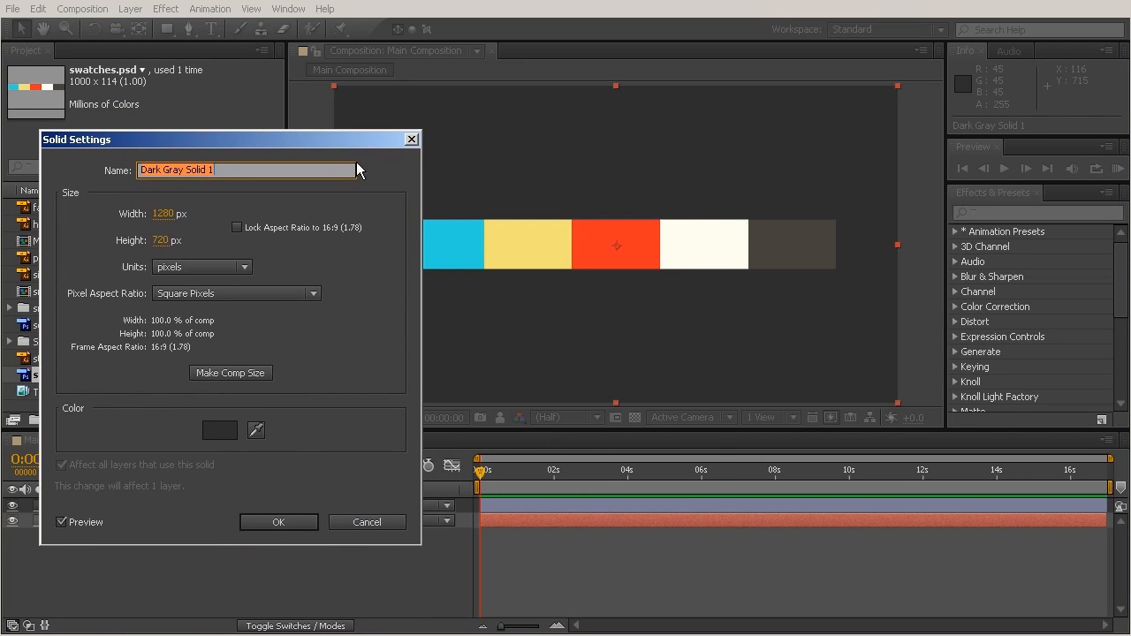
left_click(255, 430)
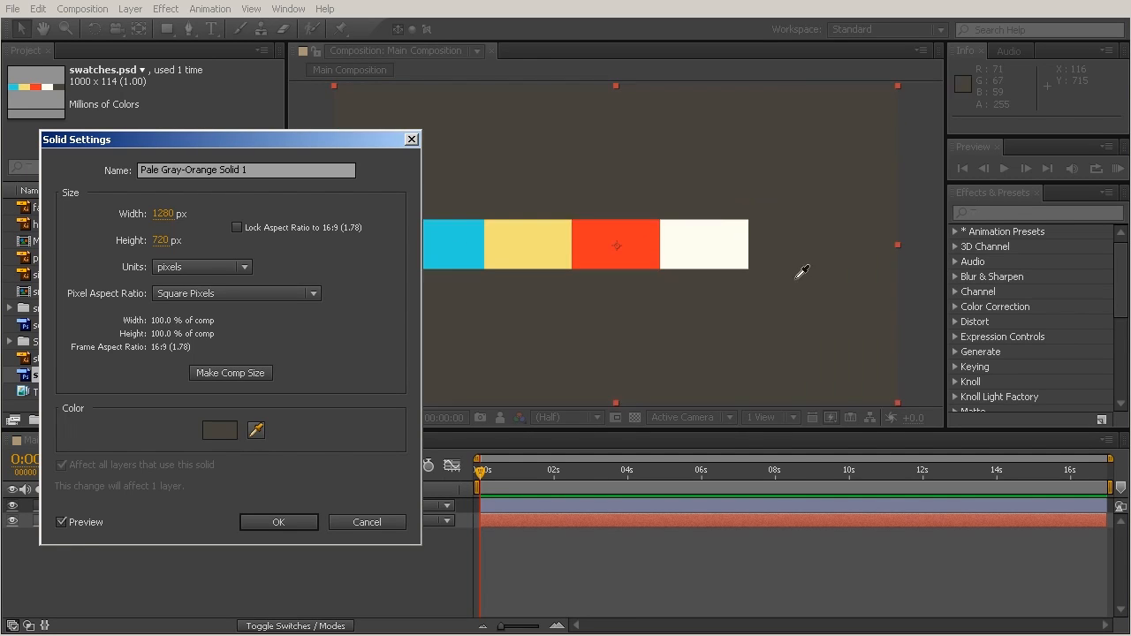
left_click(694, 332)
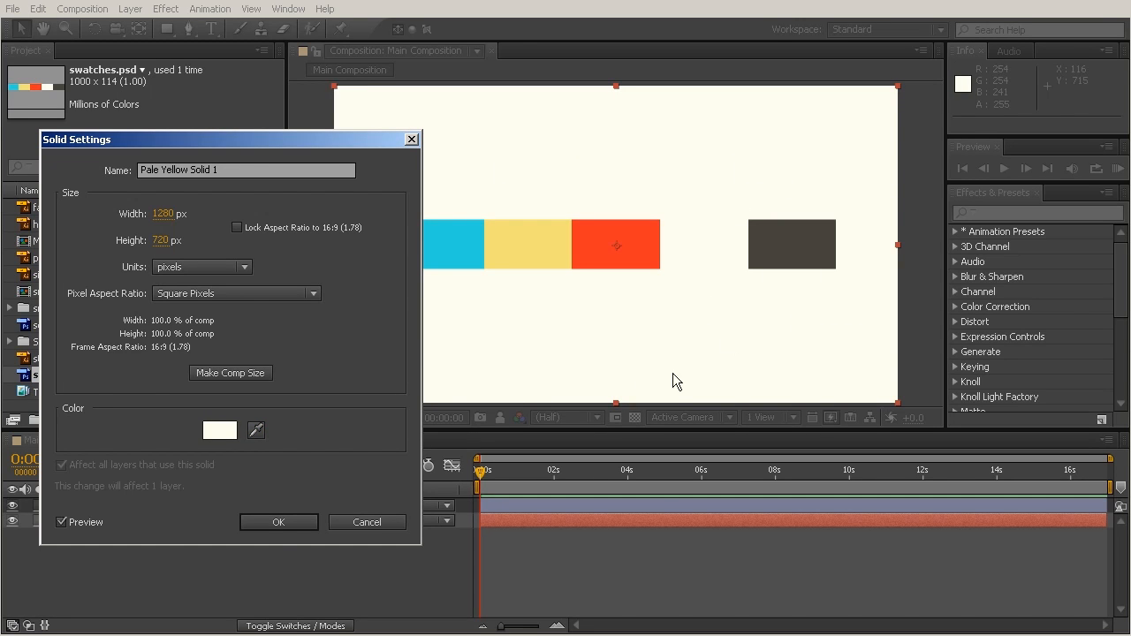
left_click(266, 523)
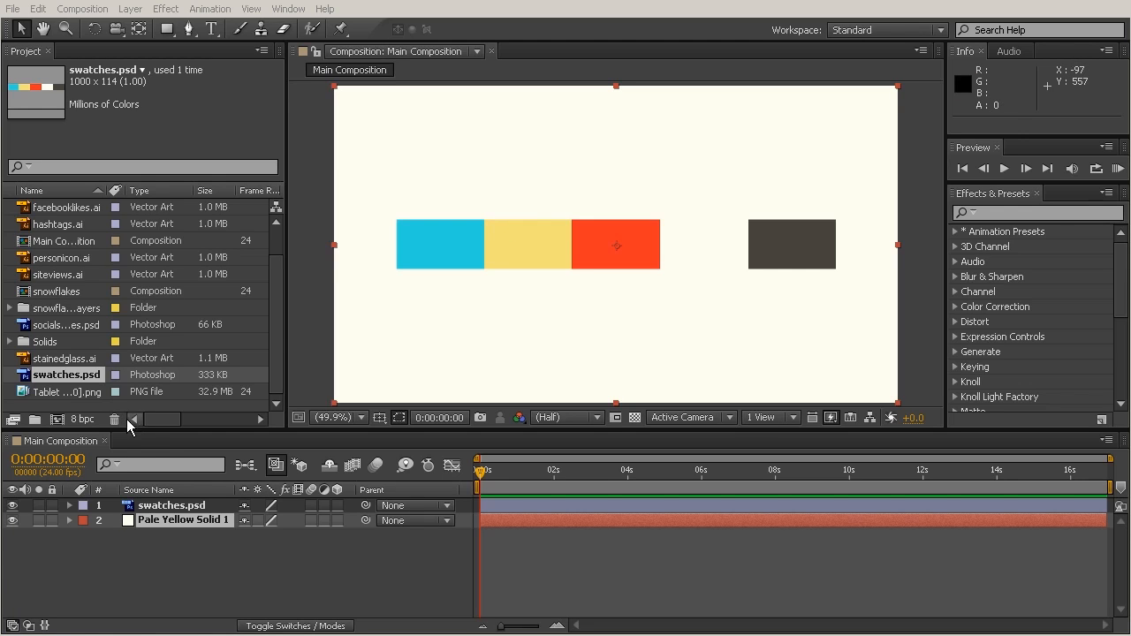
- Hide the swatches.psd layer so only the pale yellow solid is shown in the composition
left_click(176, 505)
left_click(180, 519)
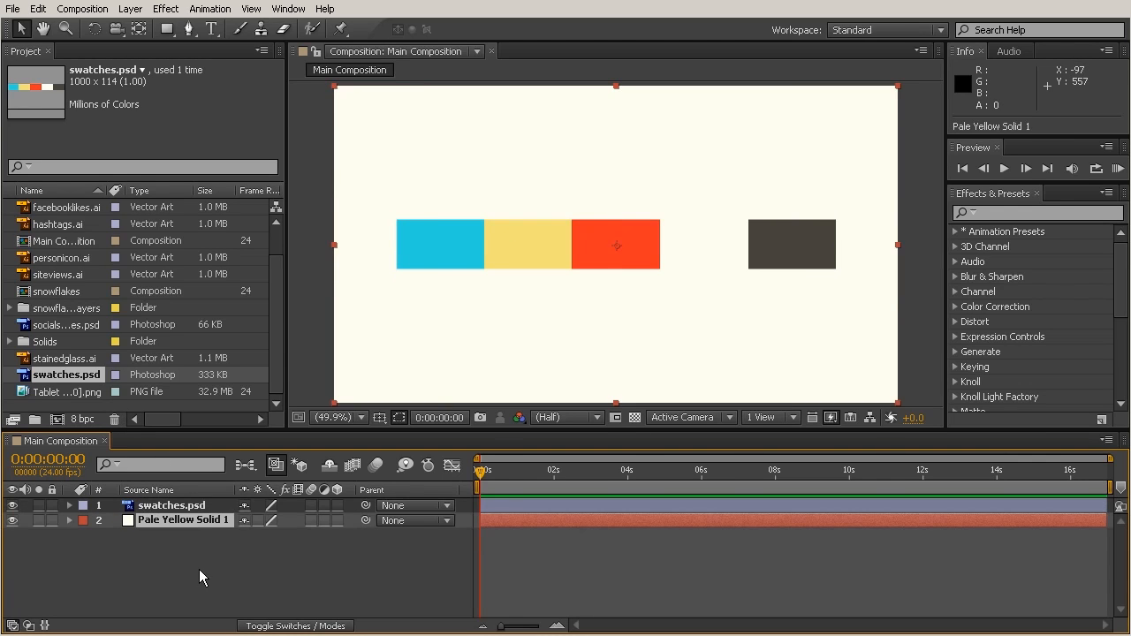
left_click(199, 569)
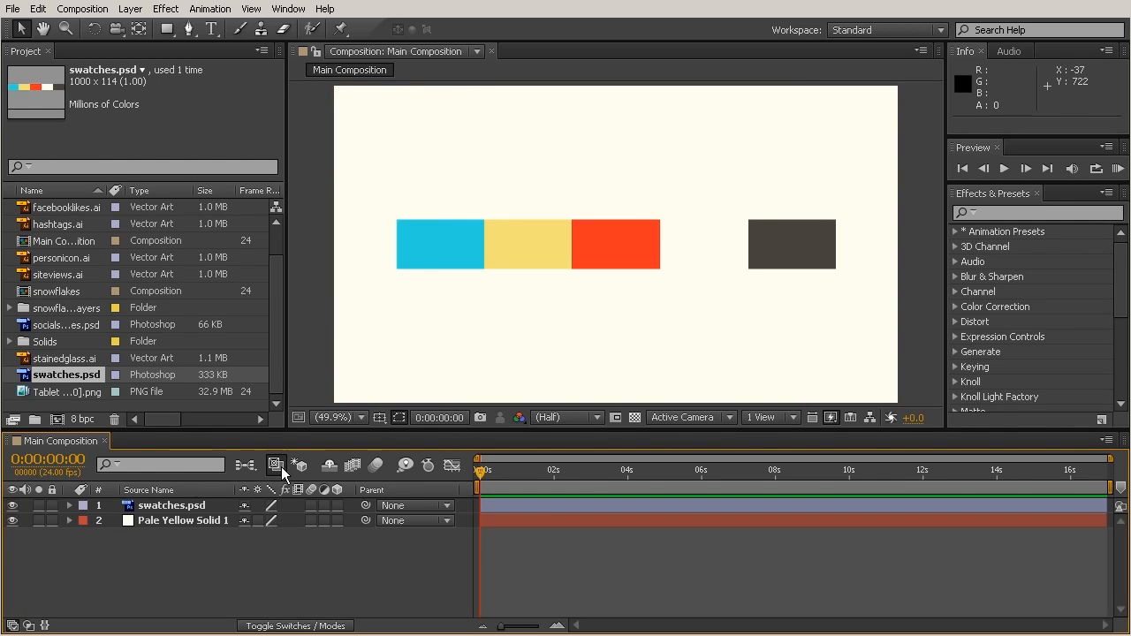
left_click(13, 506)
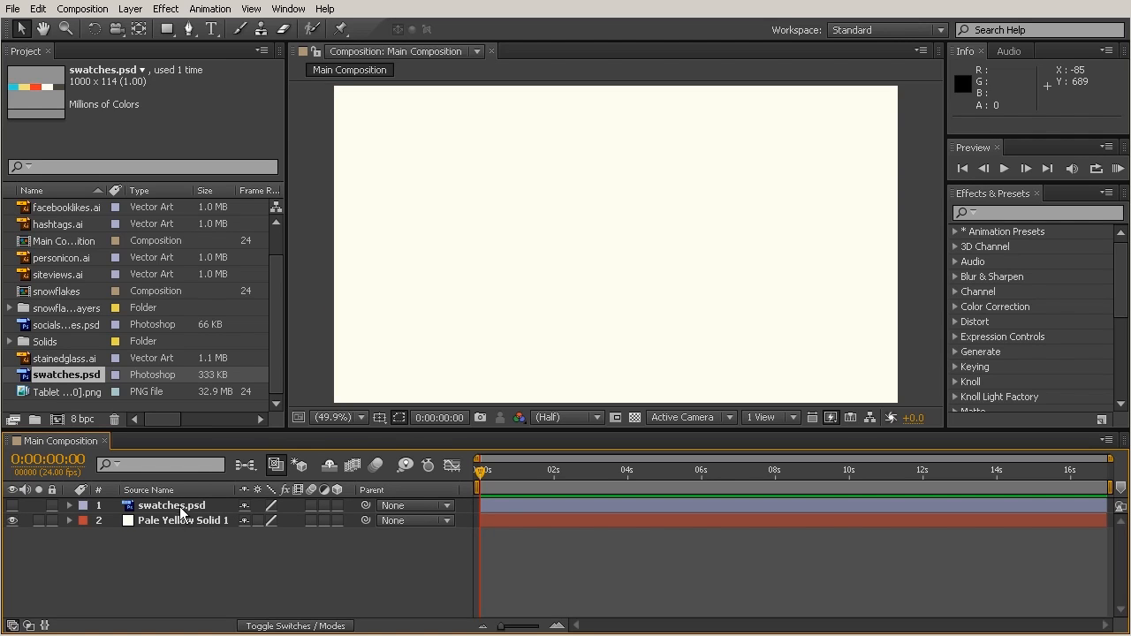
left_click(12, 505)
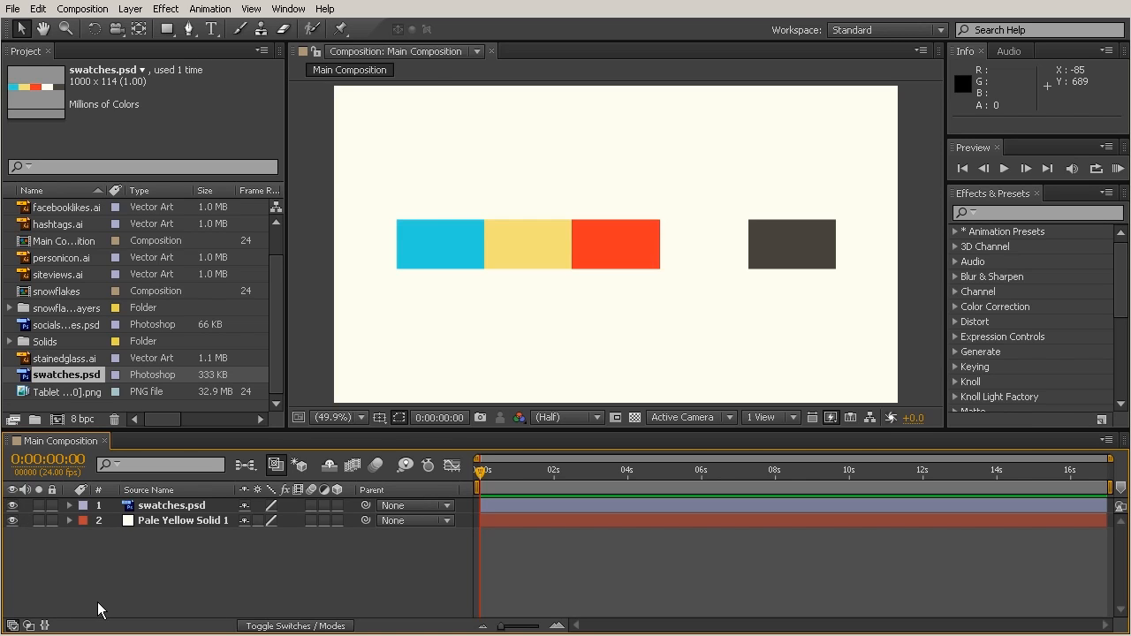
left_click(12, 506)
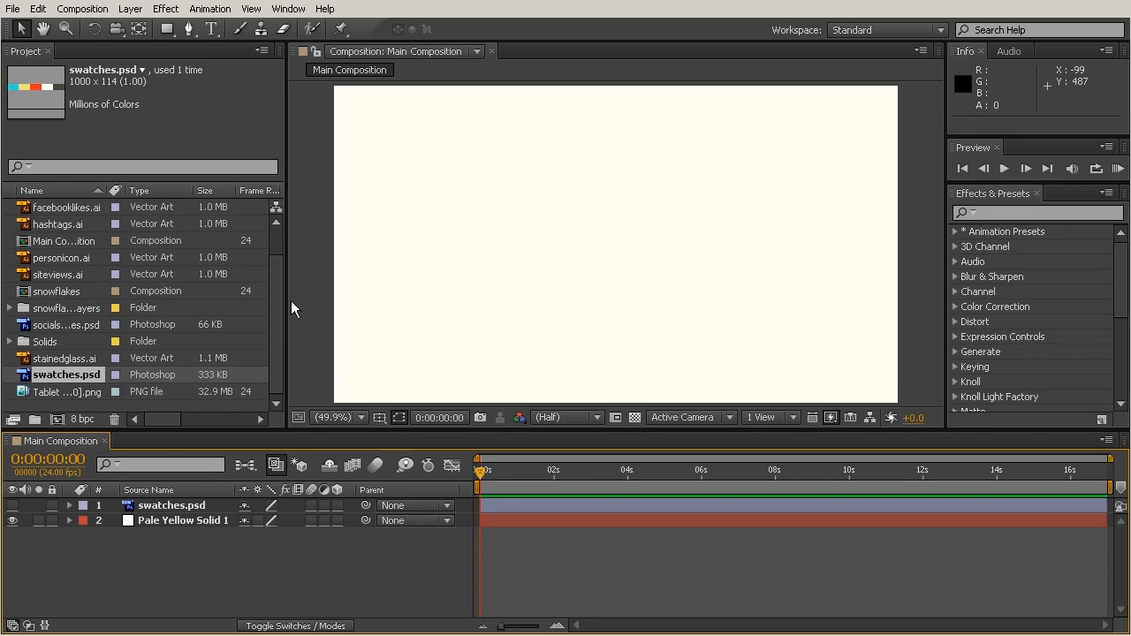
- Add a white Spot light with 100% intensity, 90° cone angle and 50% cone feather, and make the pale yellow solid a 3D layer
mouse_move(273, 316)
left_mouse_down()
mouse_move(273, 265)
mouse_move(274, 336)
left_mouse_up()
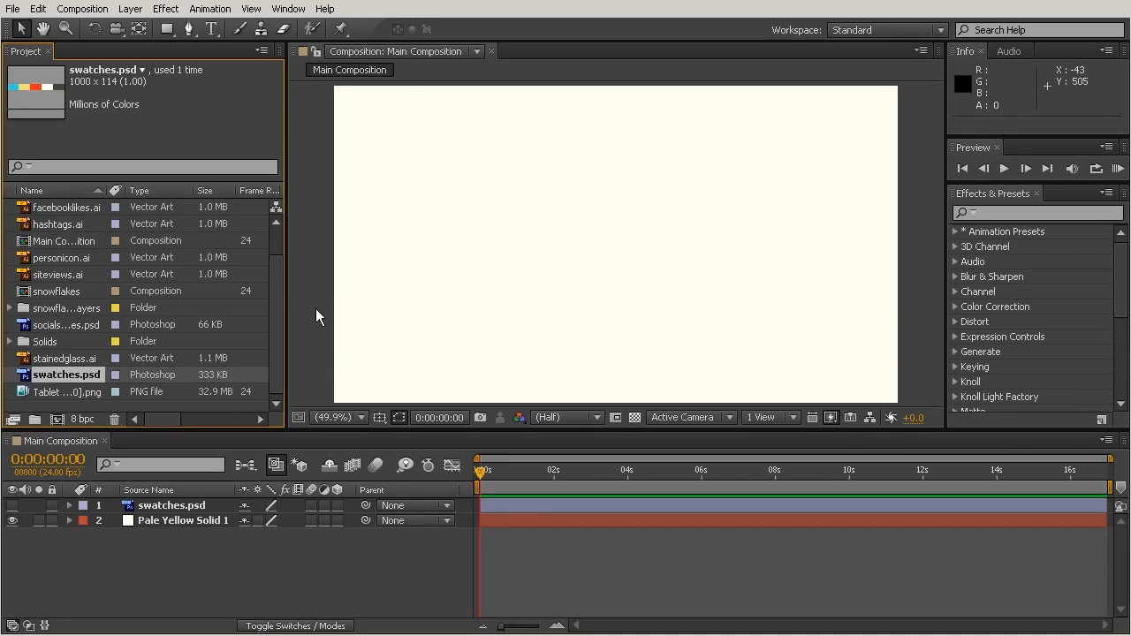
left_click(130, 9)
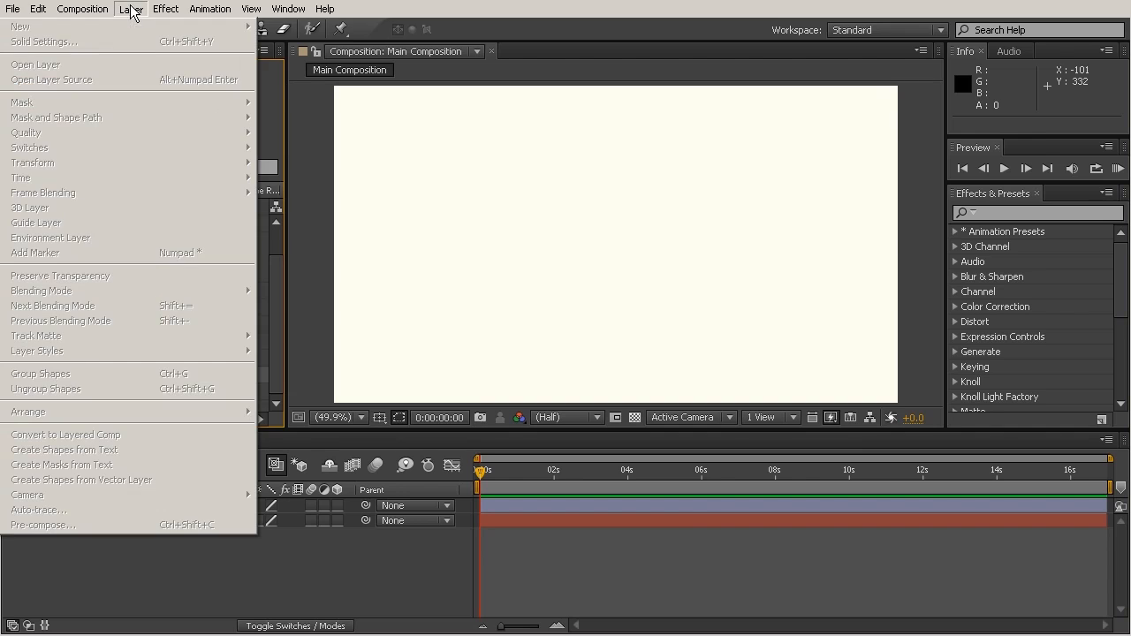
left_click(265, 578)
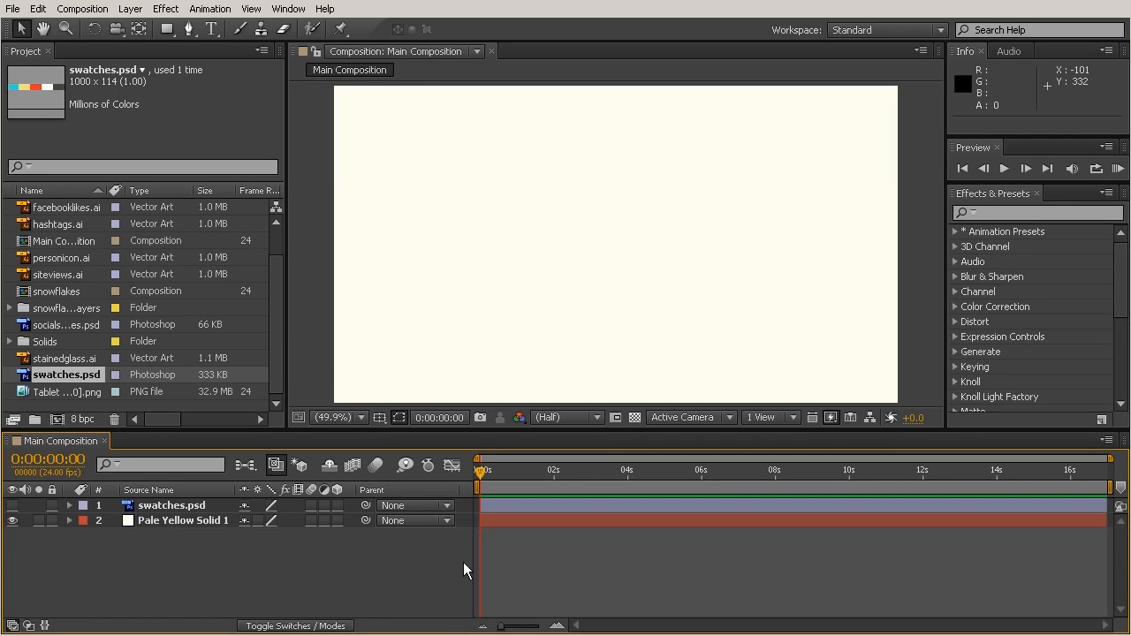
left_click(130, 10)
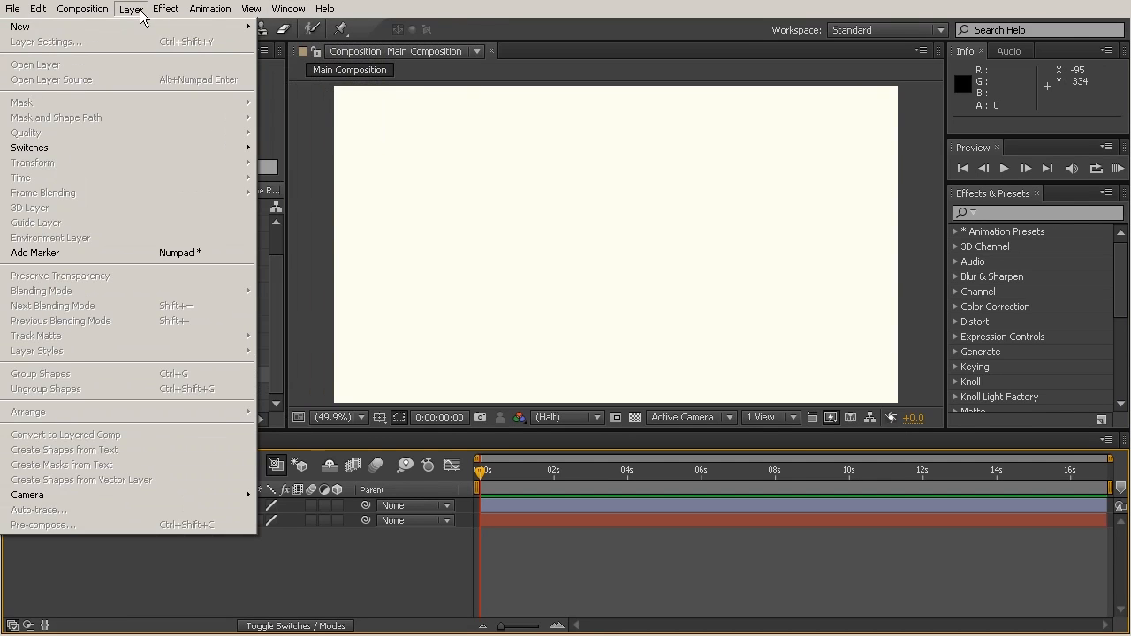
mouse_move(153, 28)
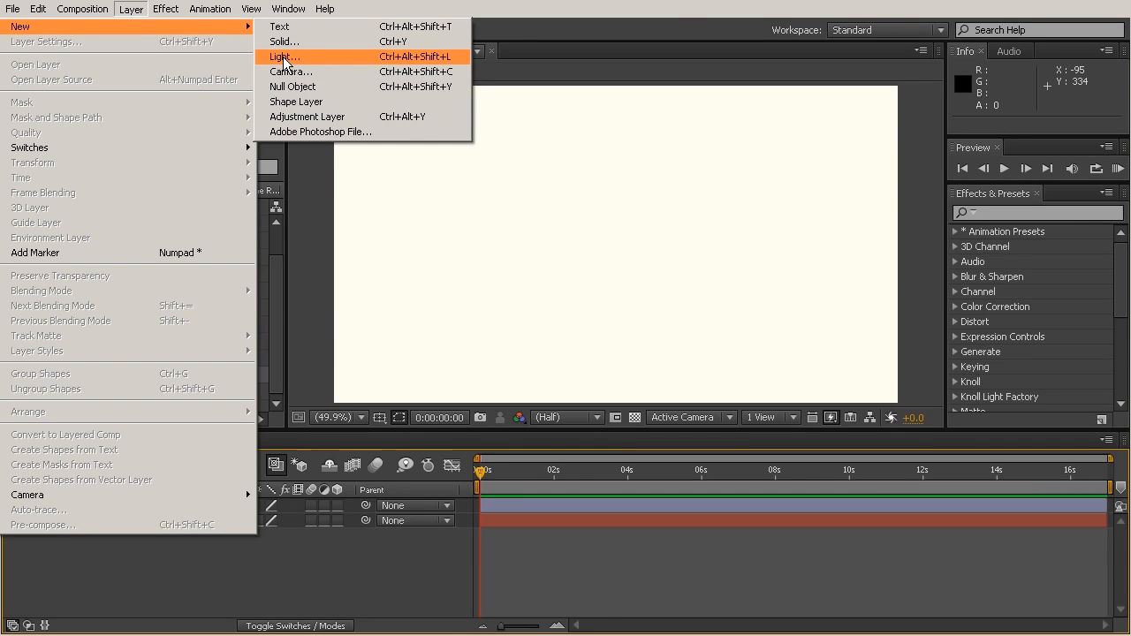
left_click(284, 57)
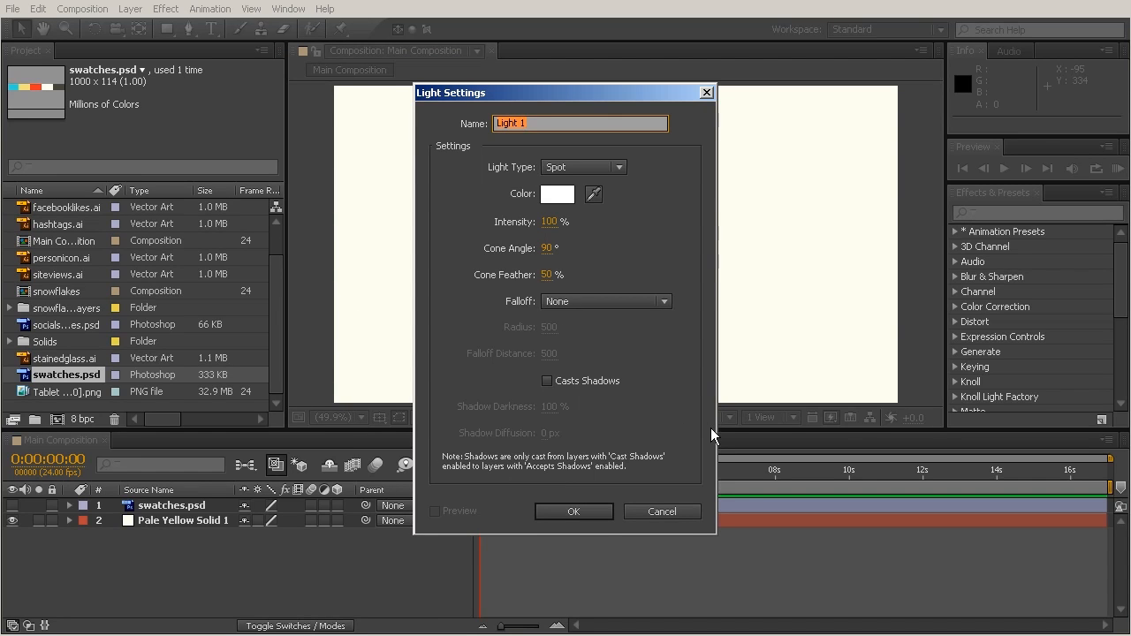
left_click(573, 513)
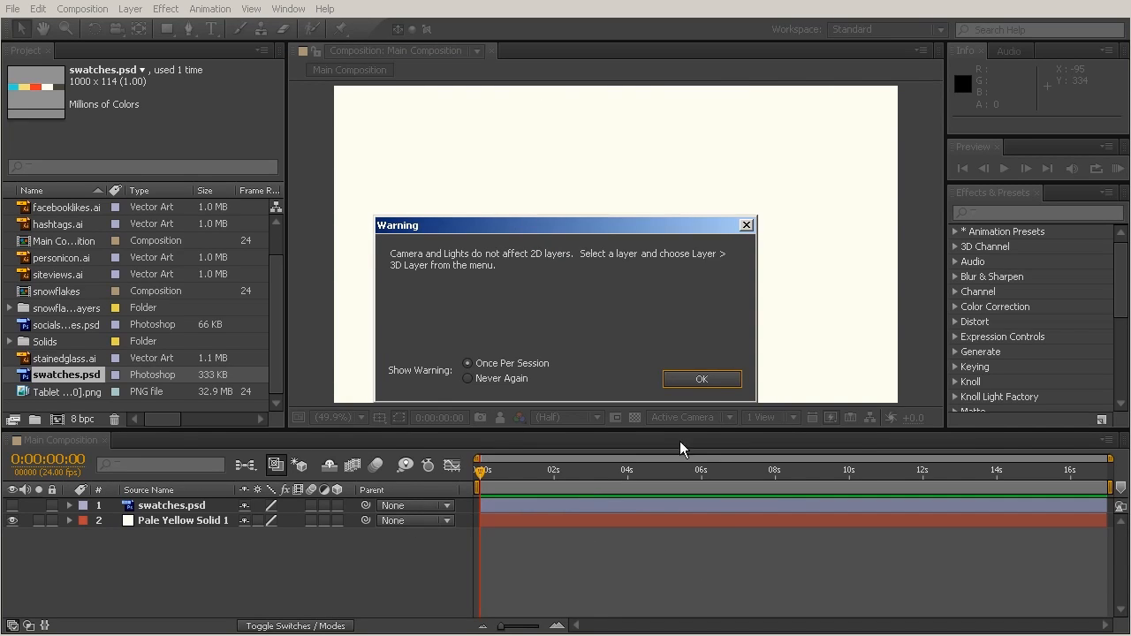
left_click(700, 378)
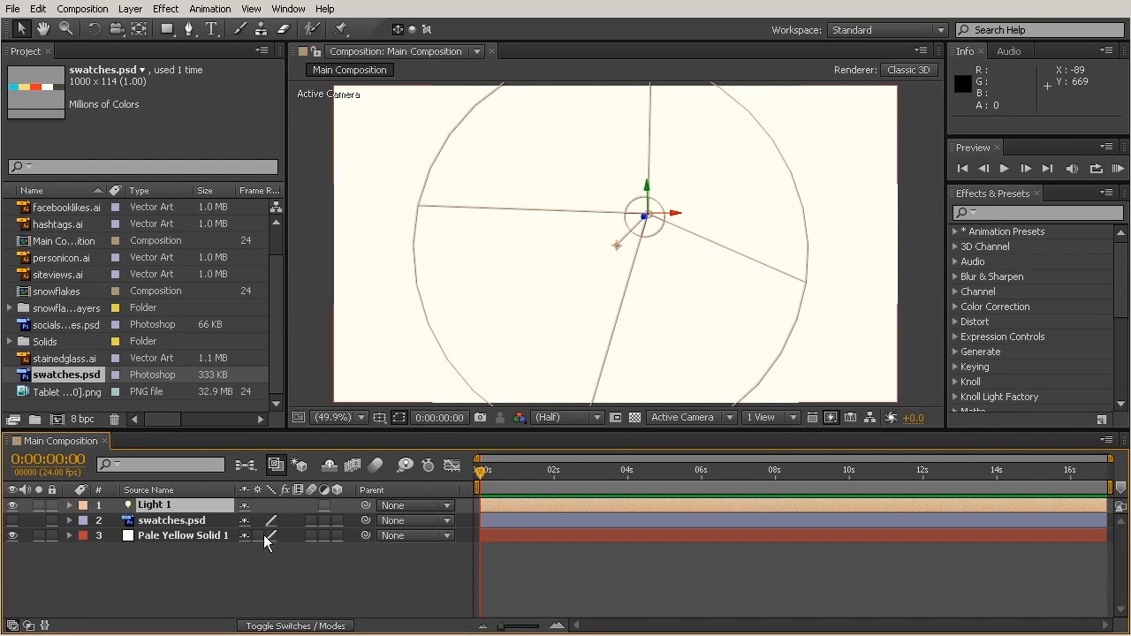
left_click(337, 535)
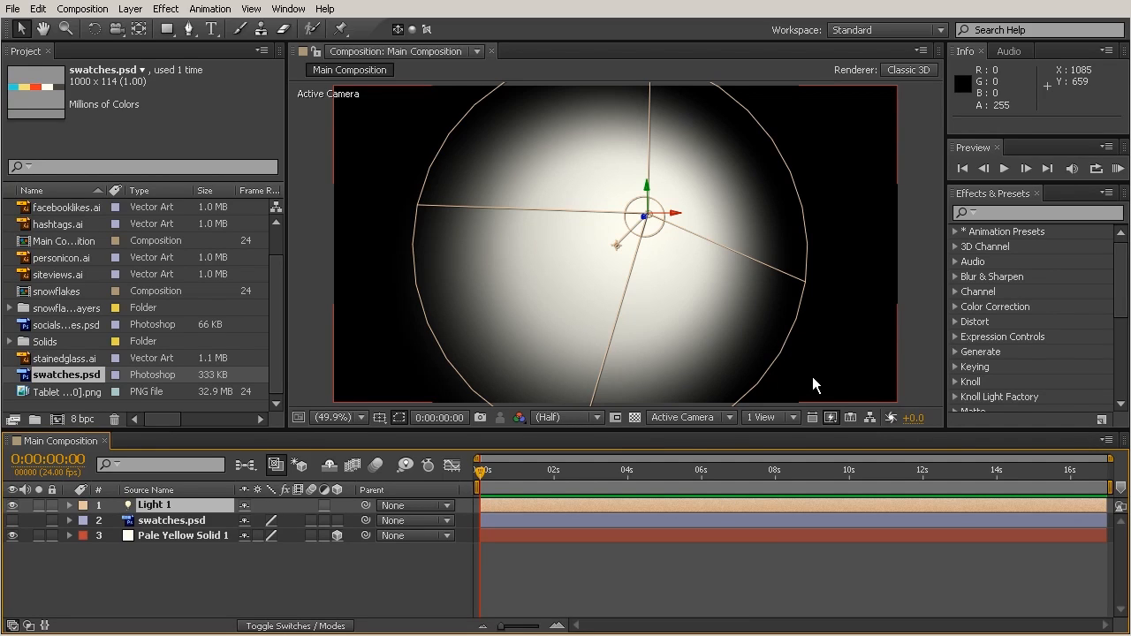
left_click(911, 351)
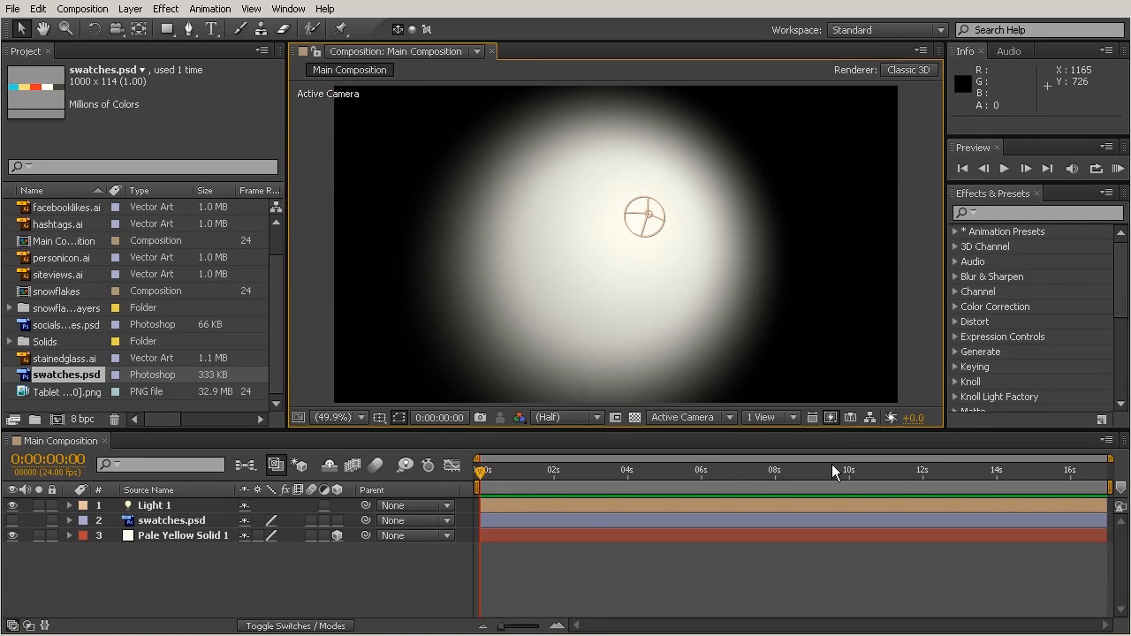
- Enlarge the composition view and turn on the Title/Action Safe guides
left_click_drag(824, 428, 825, 448)
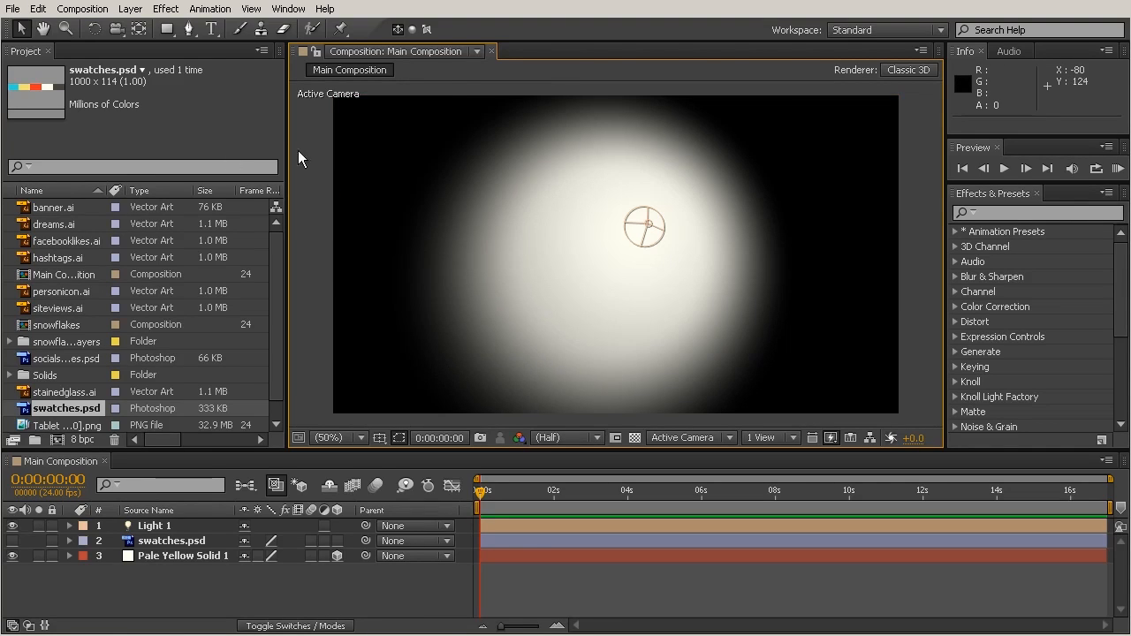
left_click(378, 438)
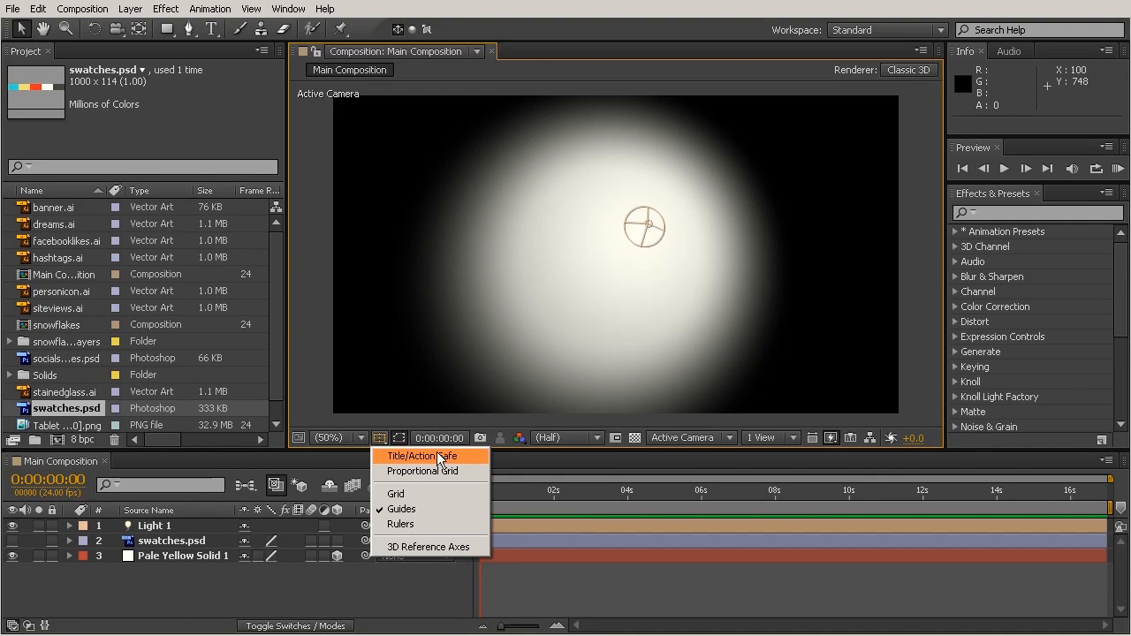
left_click(403, 457)
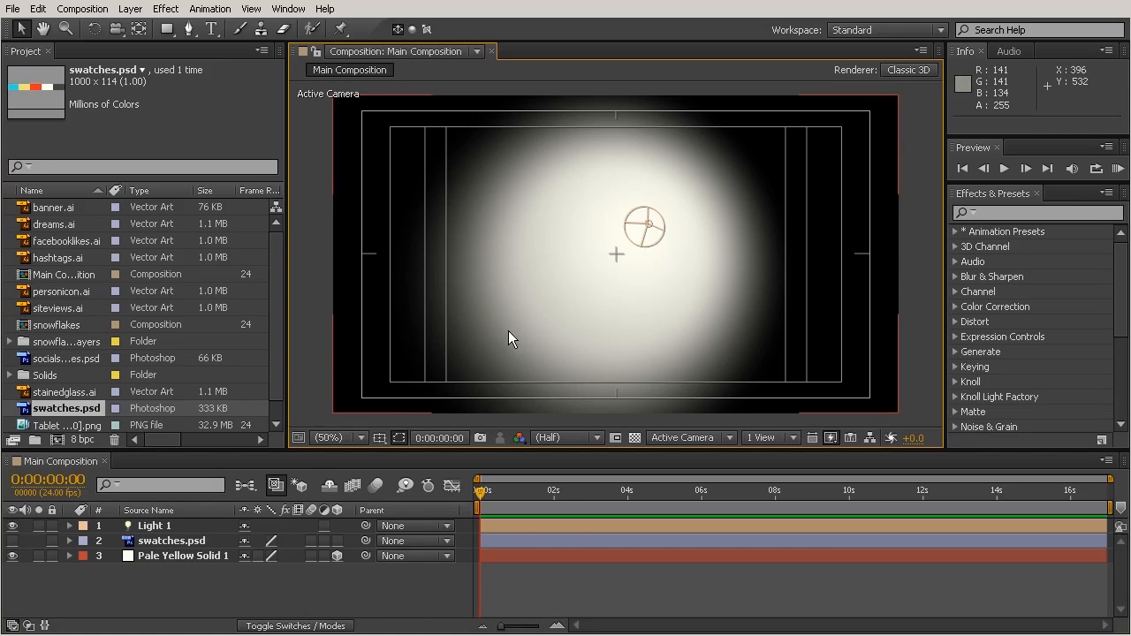
- Move Light 1 along its X and Y axes to the centre of the composition and place its point of interest at the same centre
left_click(164, 527)
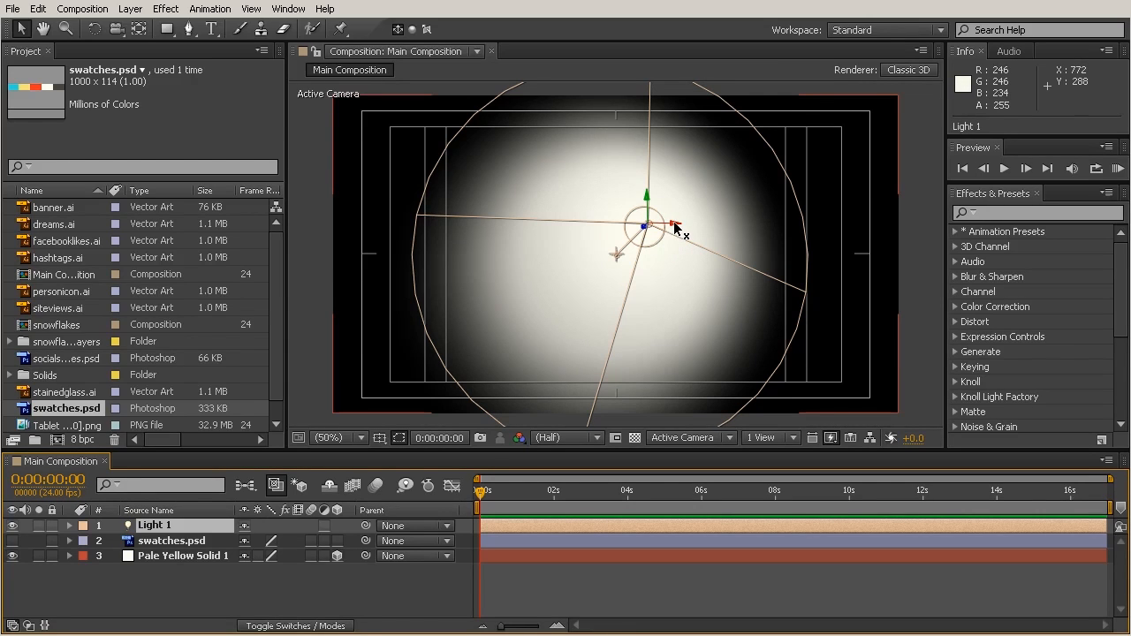
left_click_drag(675, 228, 642, 283)
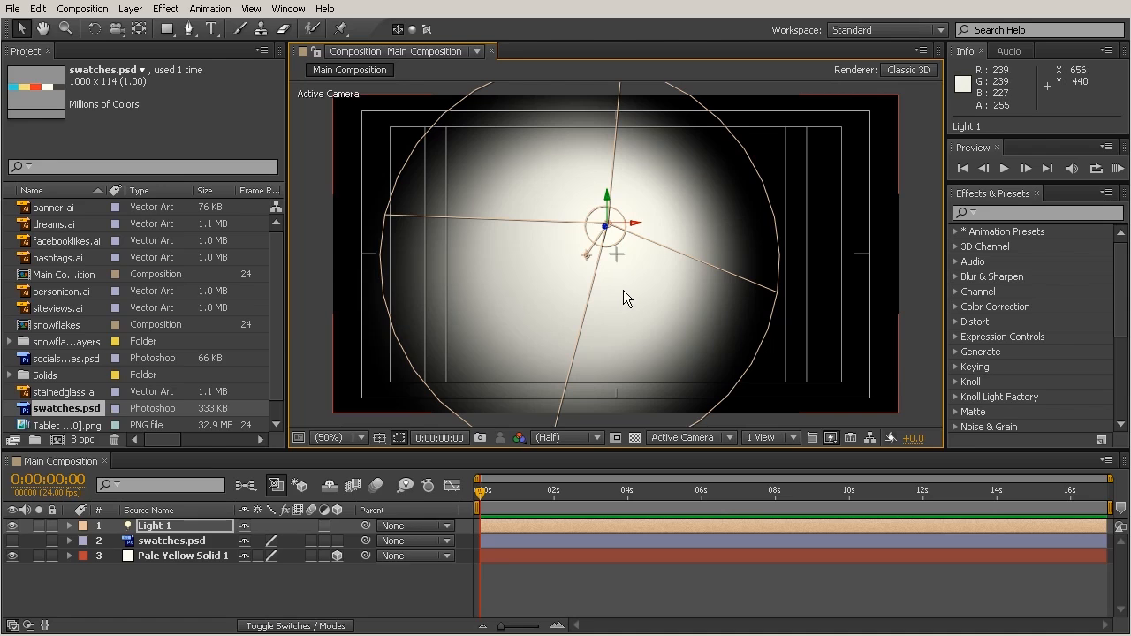
mouse_move(636, 233)
left_mouse_down()
mouse_move(649, 233)
mouse_move(635, 237)
mouse_move(633, 224)
mouse_move(642, 237)
left_mouse_up()
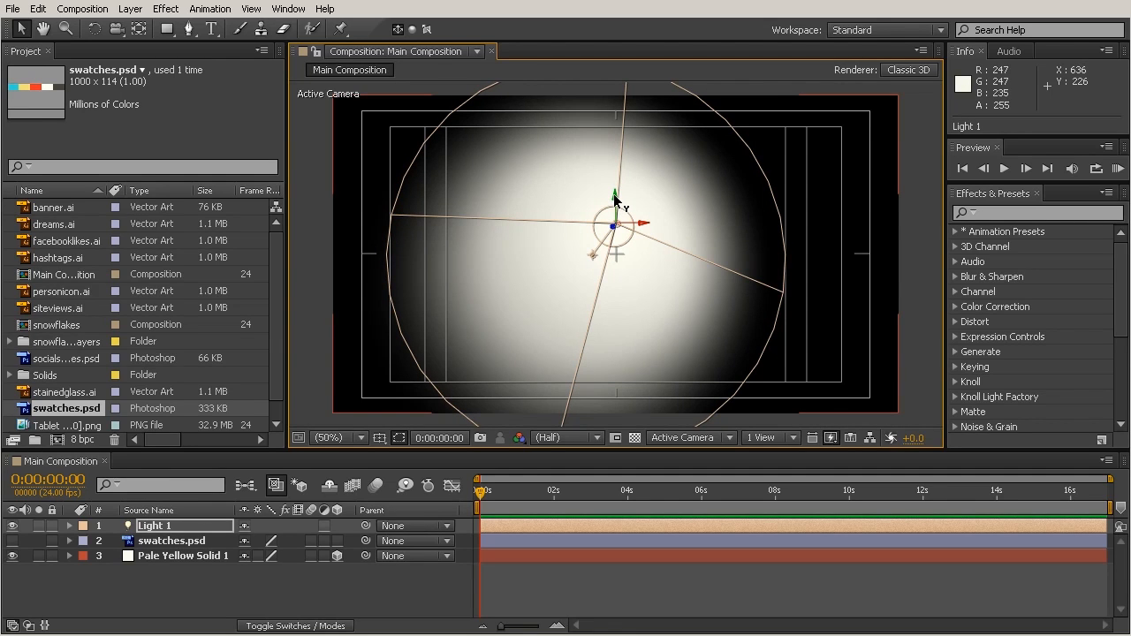
left_click_drag(615, 200, 616, 224)
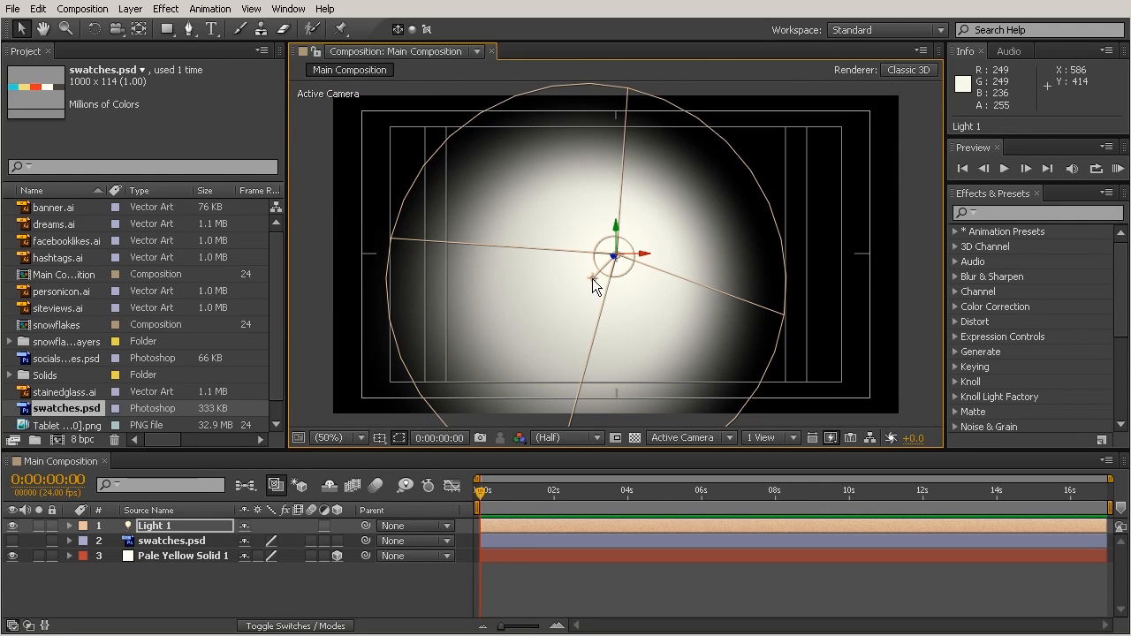
left_click_drag(594, 278, 825, 251)
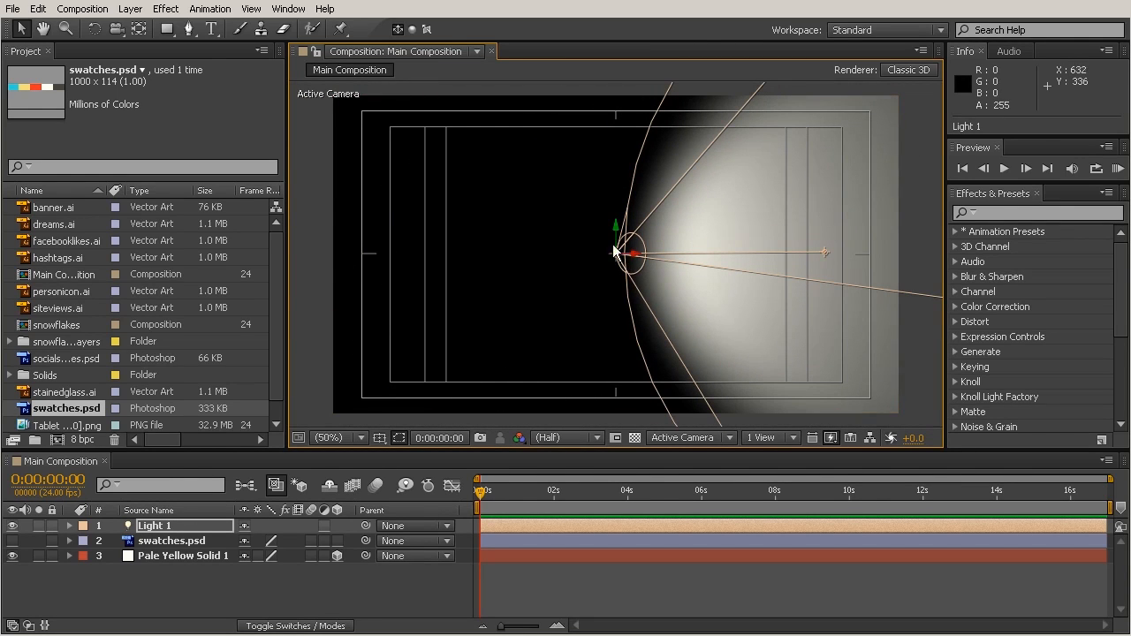
left_click_drag(824, 252, 617, 256)
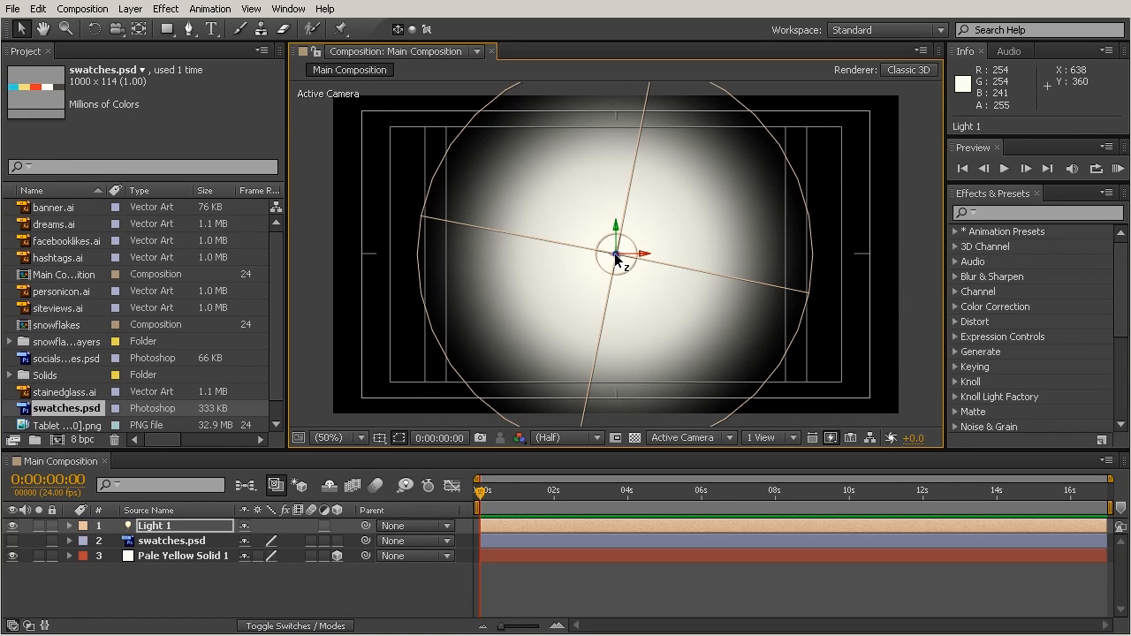
- Pull Light 1 back along its Z axis until it lights nearly the whole frame, and turn off the Title/Action Safe guides
left_click_drag(616, 258, 385, 268)
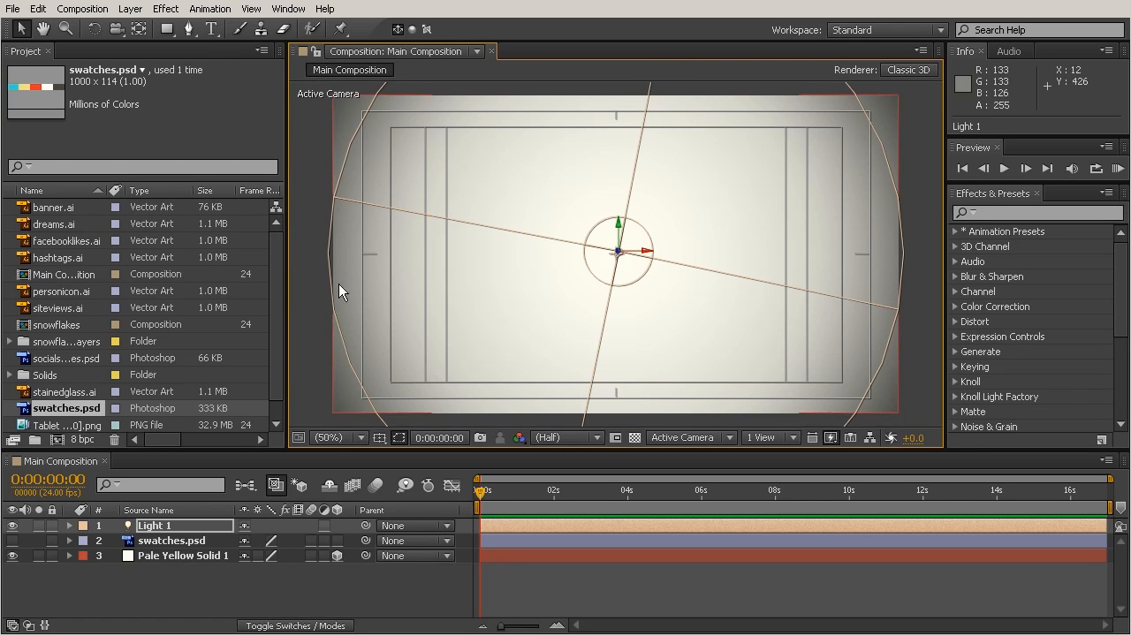
left_click(930, 274)
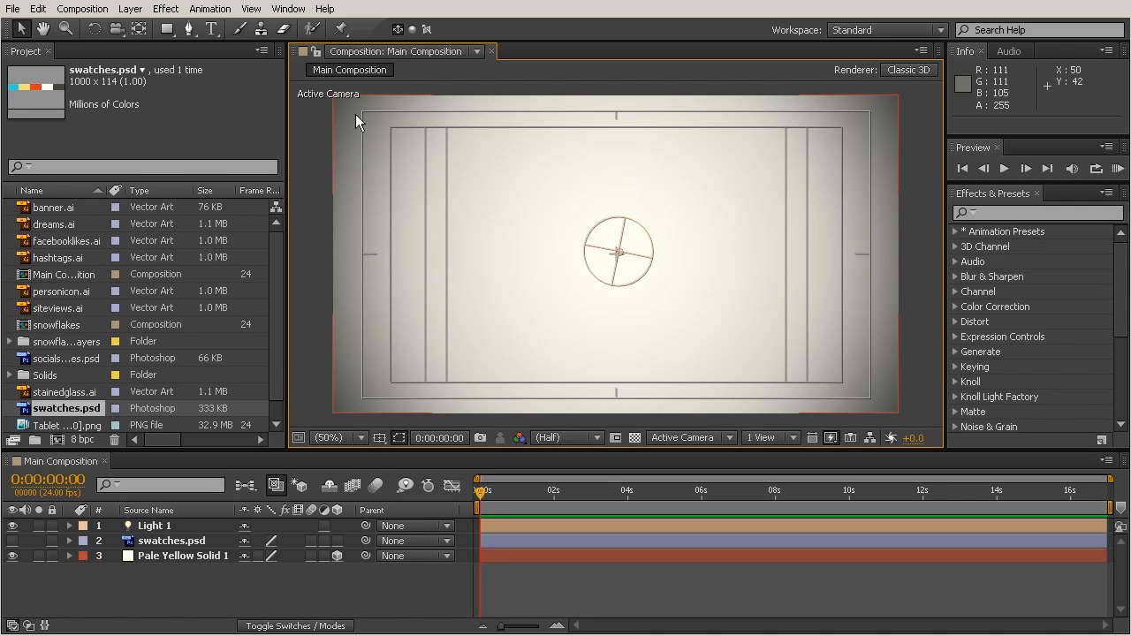
left_click(379, 437)
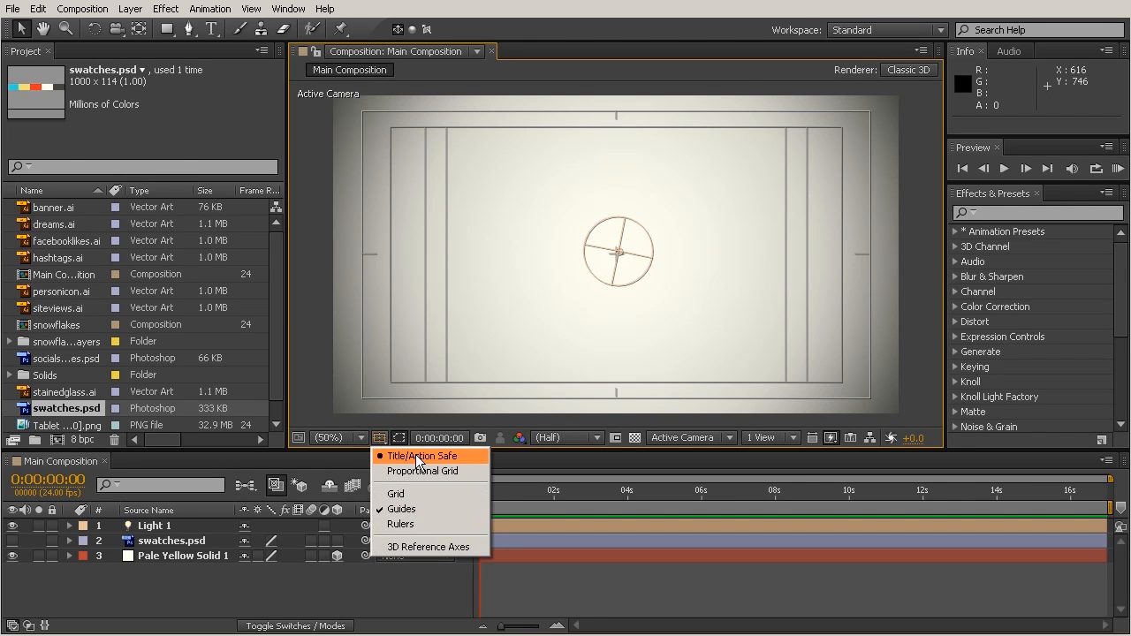
left_click(418, 456)
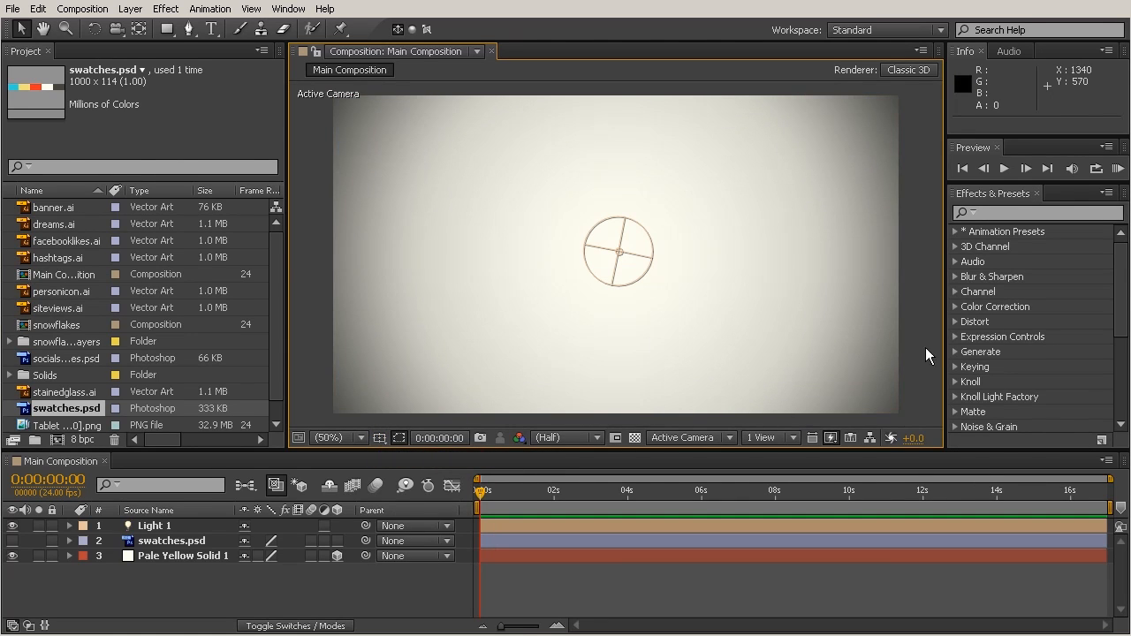